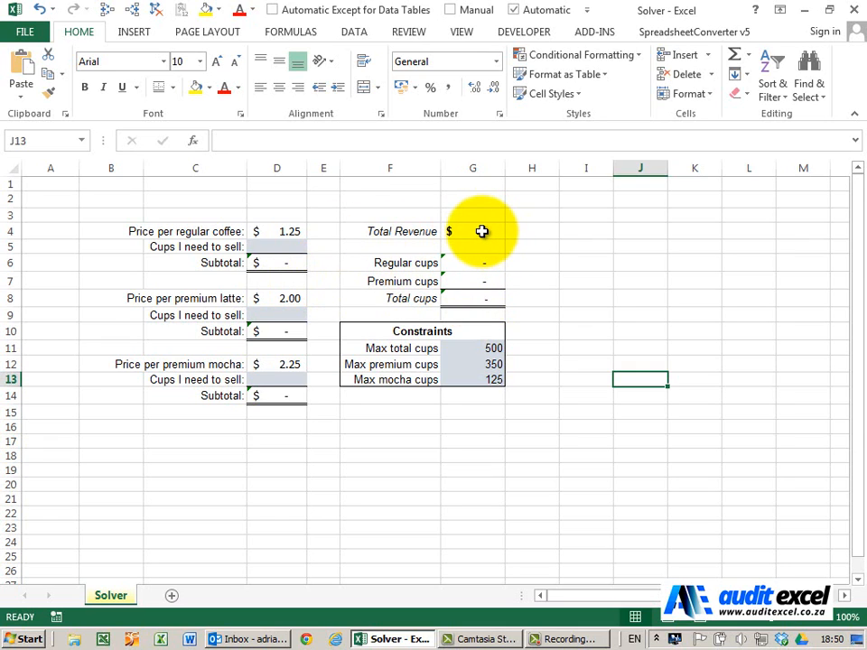
# Open Solver and set the Total Revenue cell G4 as the objective to maximize
pyautogui.click(361, 33)
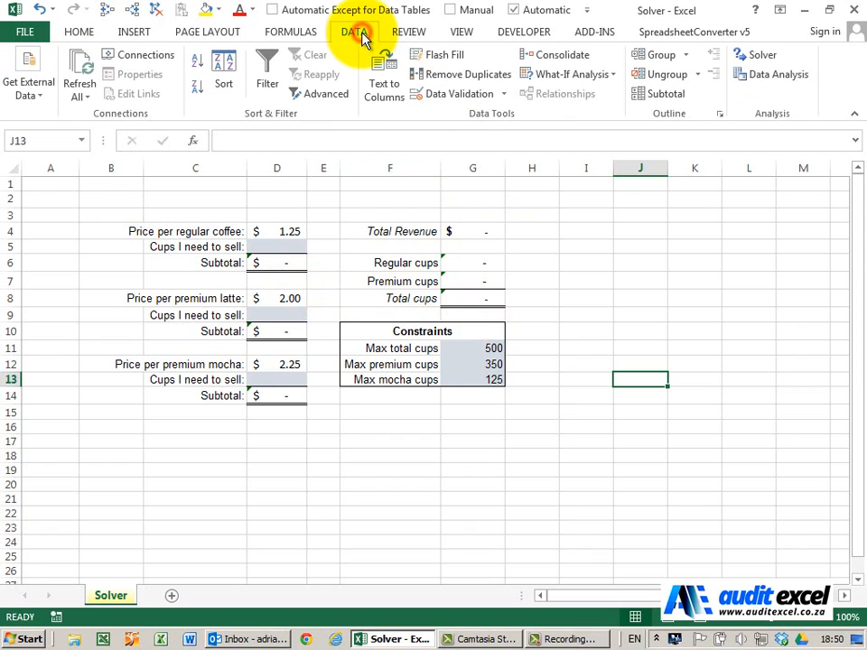
pyautogui.click(763, 60)
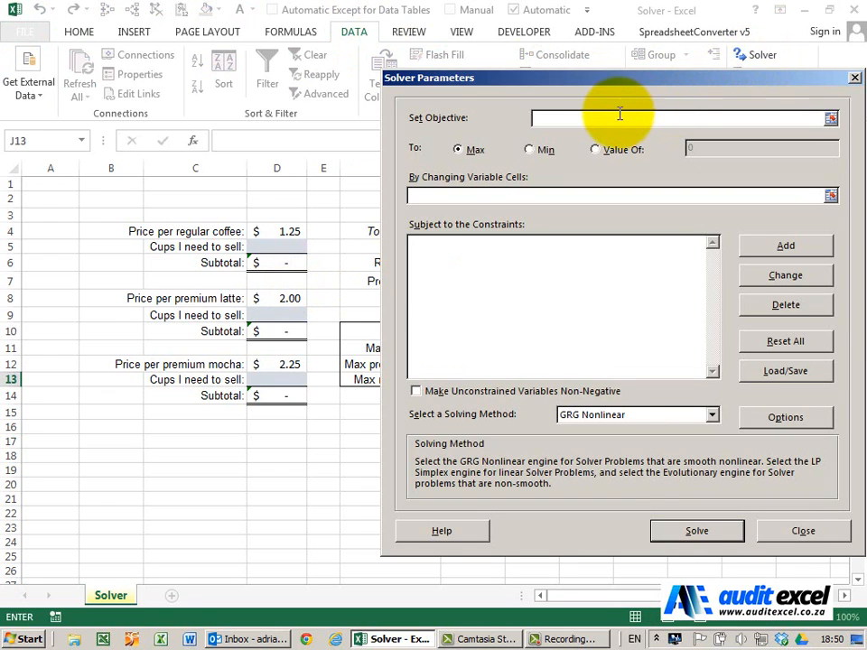
pyautogui.moveTo(544, 82); pyautogui.dragTo(594, 101)
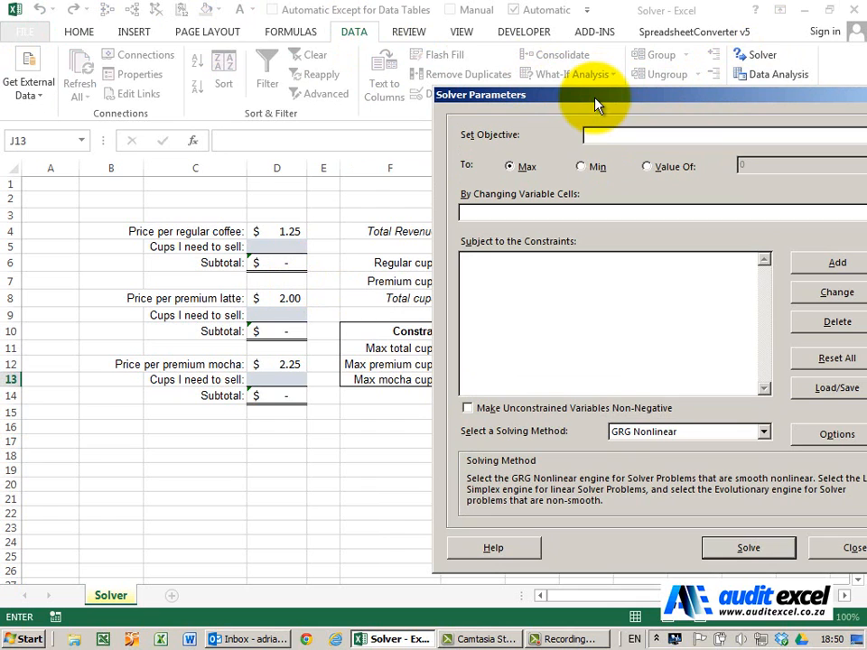
pyautogui.moveTo(600, 97); pyautogui.dragTo(417, 259)
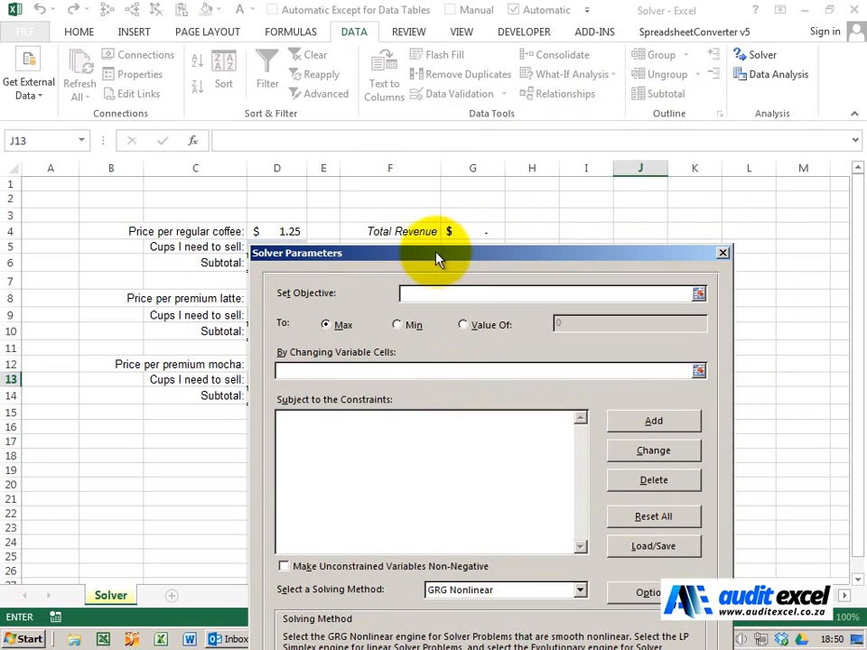
pyautogui.click(472, 231)
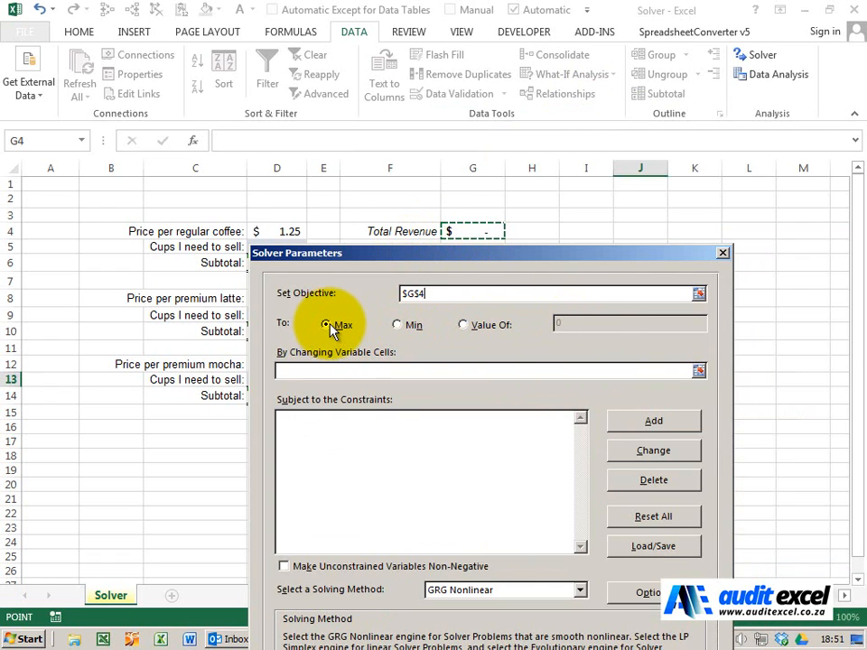
# Set the three "Cups I need to sell" cells D5, D9 and D13 as Solver's changing variable cells
pyautogui.moveTo(359, 257); pyautogui.dragTo(548, 201)
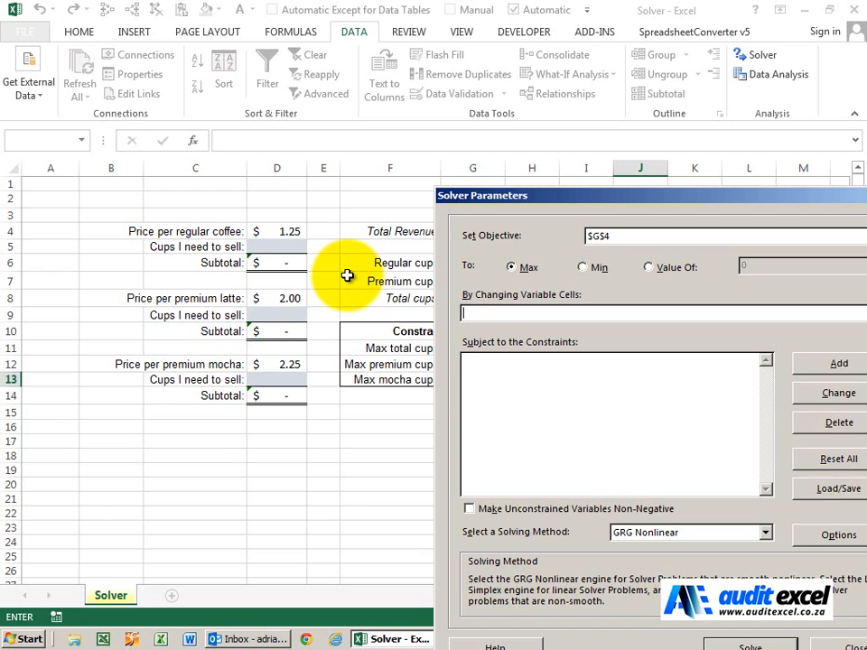
pyautogui.click(285, 246)
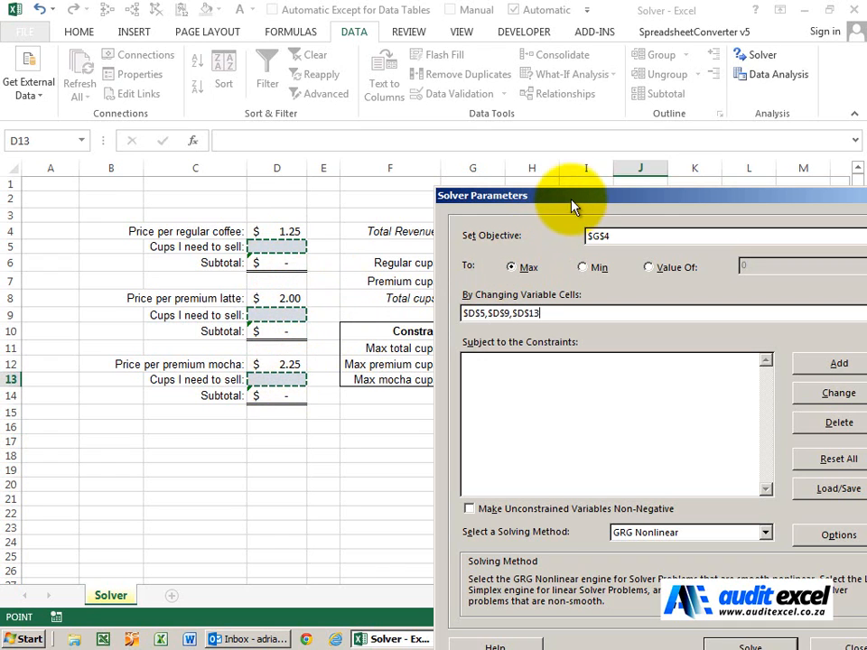
pyautogui.moveTo(566, 195); pyautogui.dragTo(457, 158)
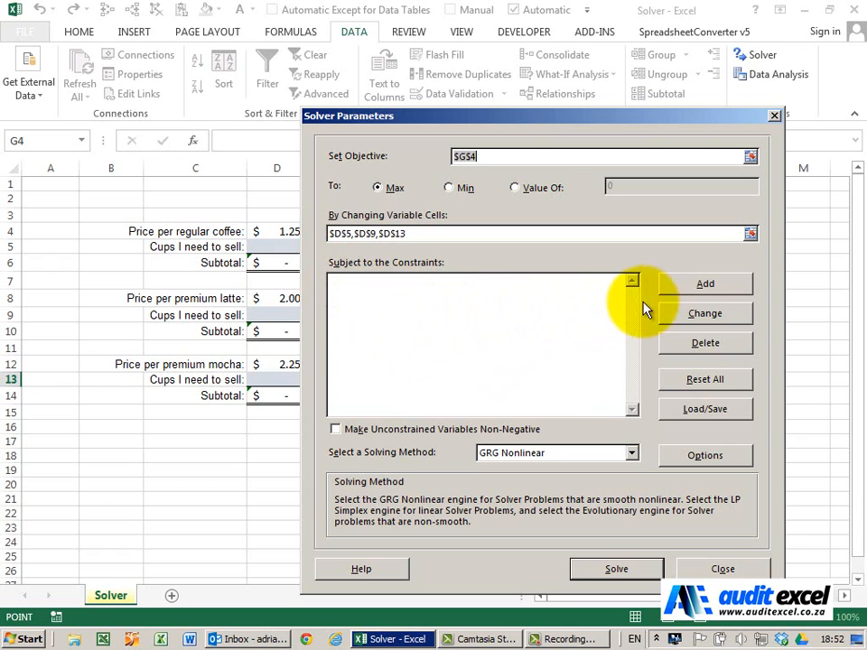
# Add a Solver constraint that total cups in G8 must be <= the max total cups in G11
pyautogui.click(705, 285)
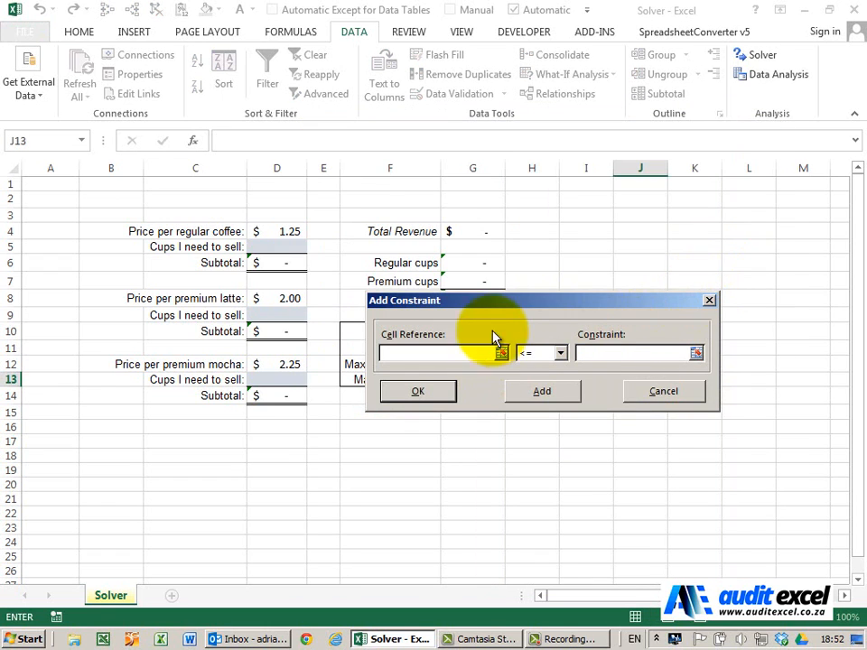
pyautogui.click(494, 299)
pyautogui.moveTo(470, 400); pyautogui.dragTo(470, 410)
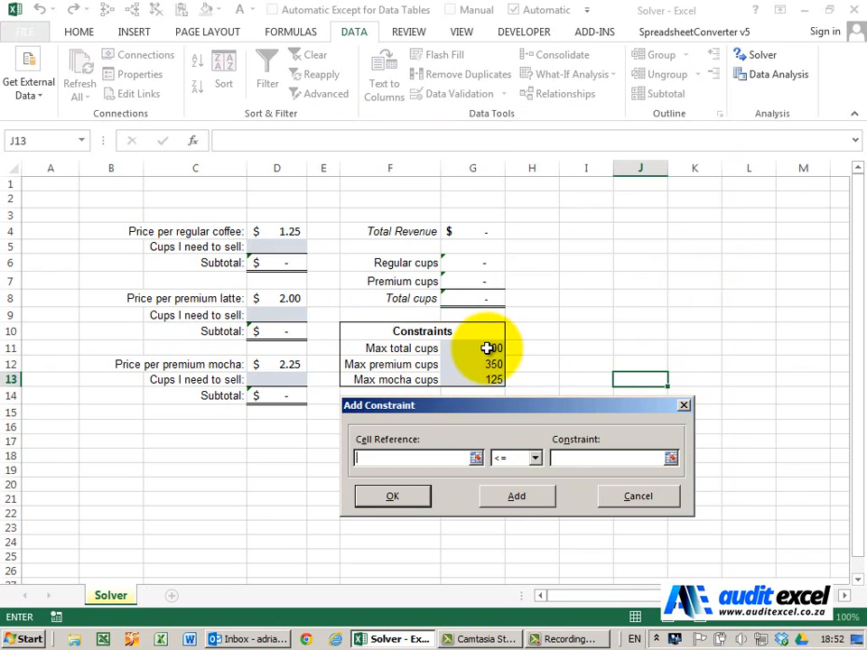
pyautogui.click(474, 299)
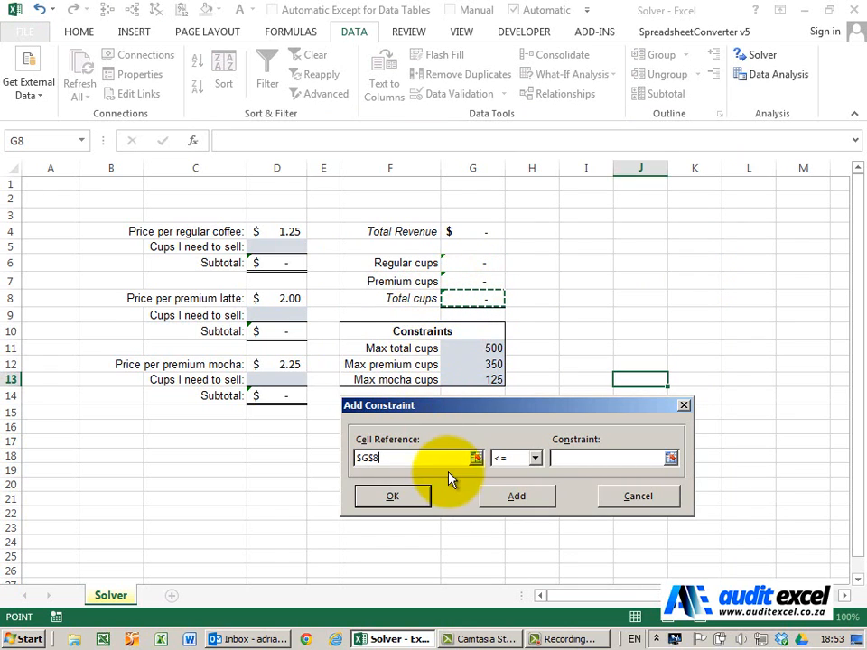
pyautogui.click(534, 458)
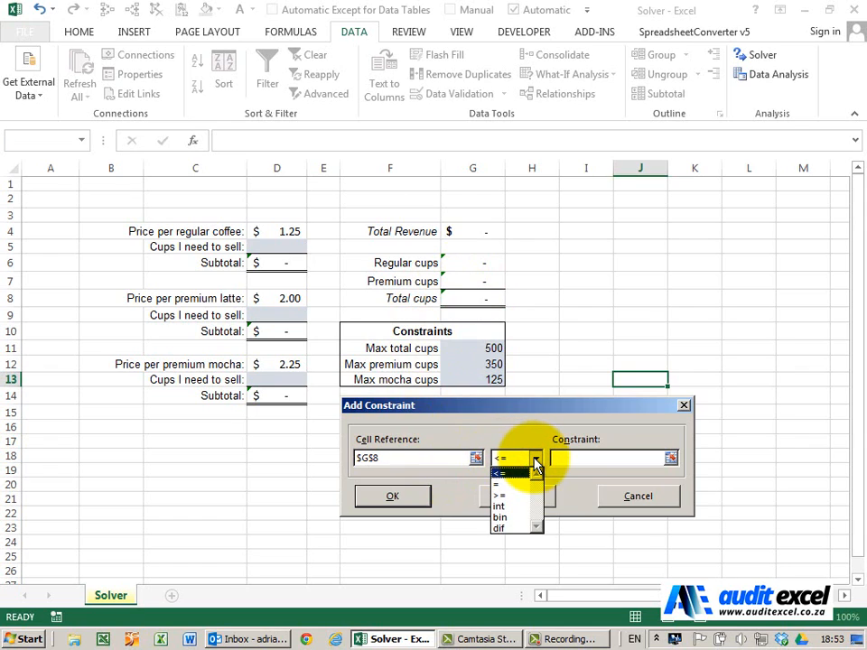
pyautogui.click(536, 462)
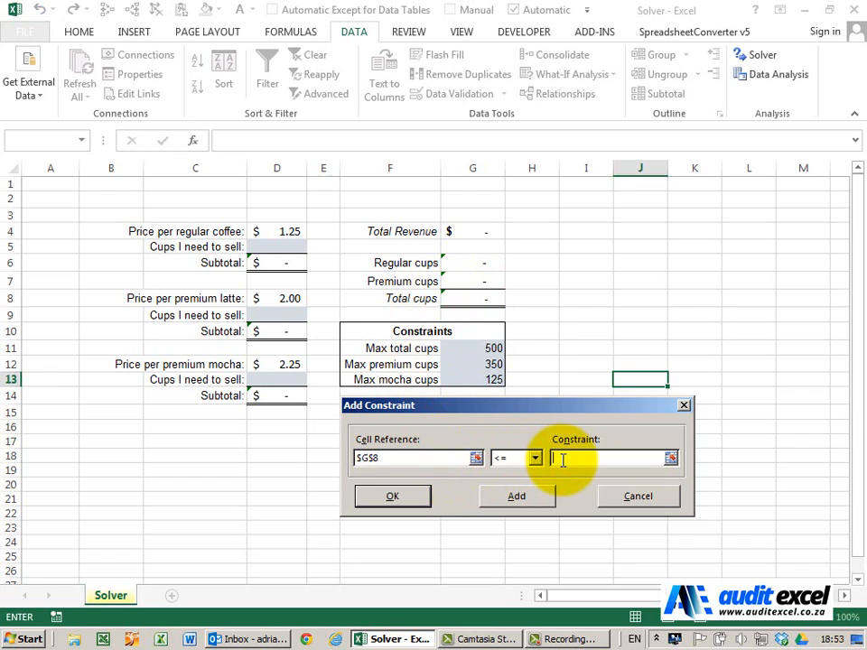
pyautogui.click(478, 349)
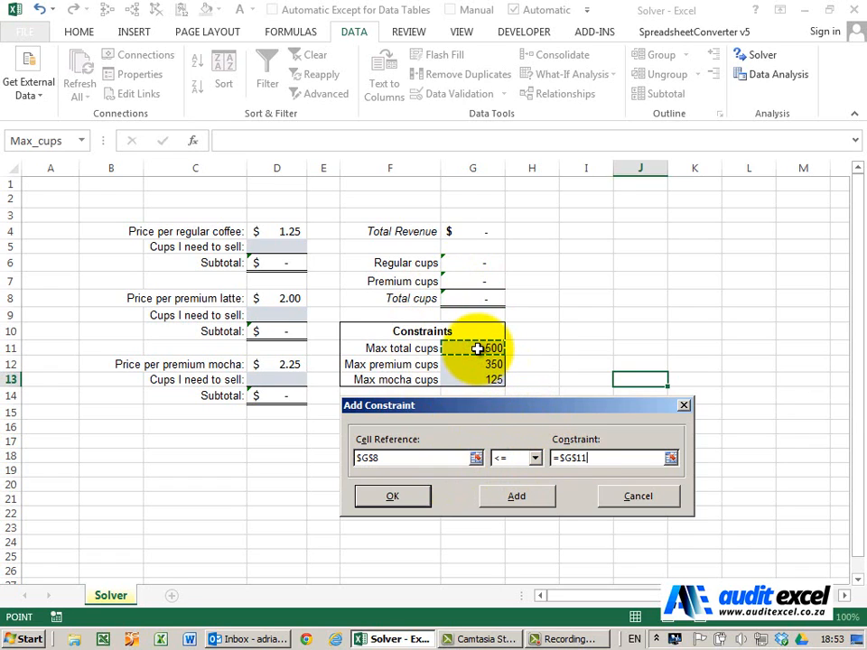
pyautogui.click(515, 497)
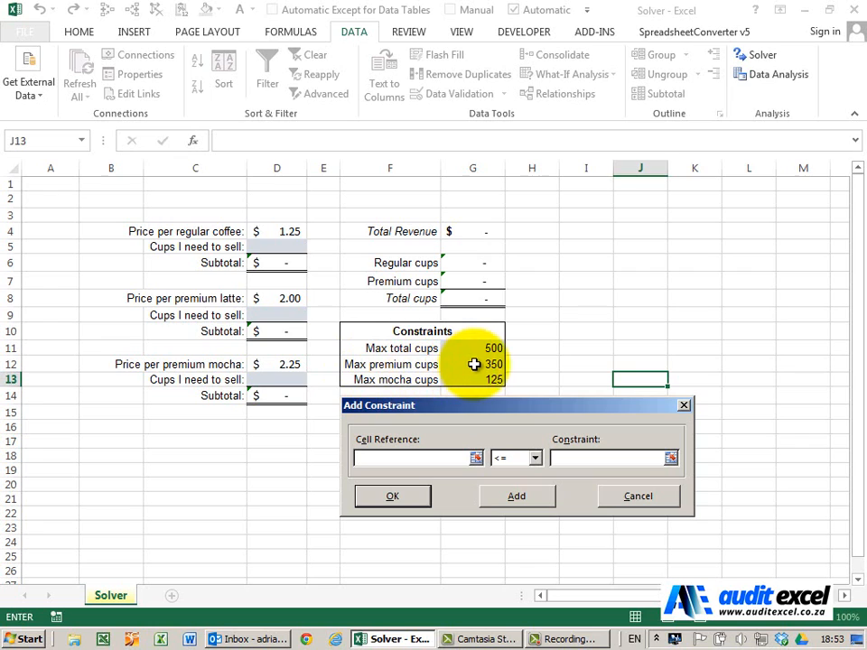
# Add a constraint that the premium latte cups in D9 must be <= the max premium cups in G12
pyautogui.click(276, 314)
pyautogui.click(536, 459)
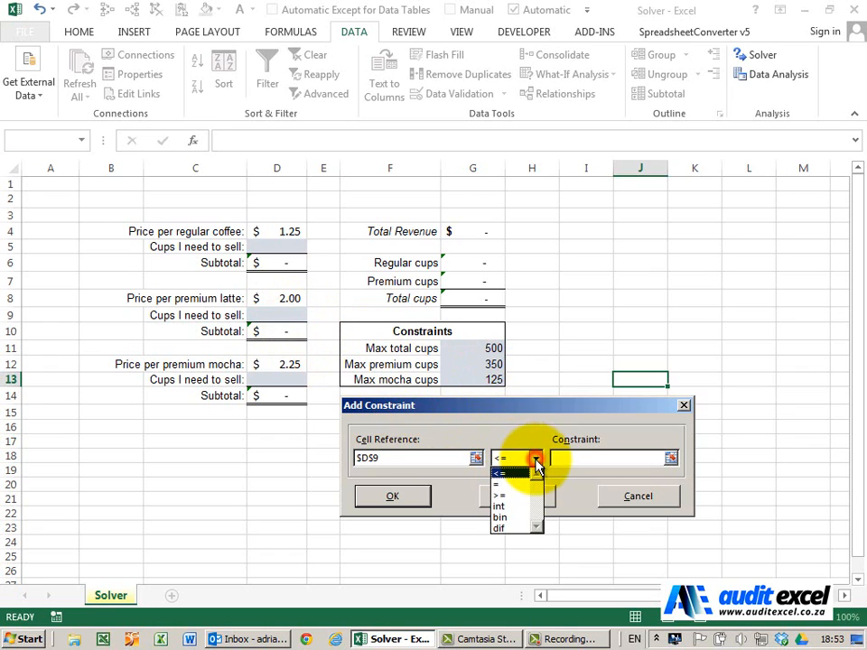
pyautogui.click(508, 473)
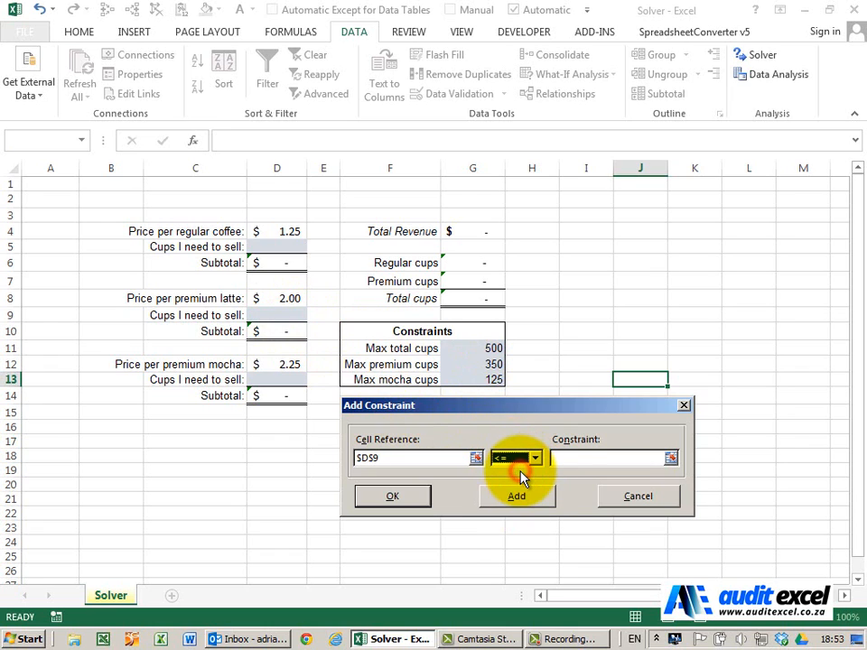
pyautogui.click(569, 458)
pyautogui.click(480, 364)
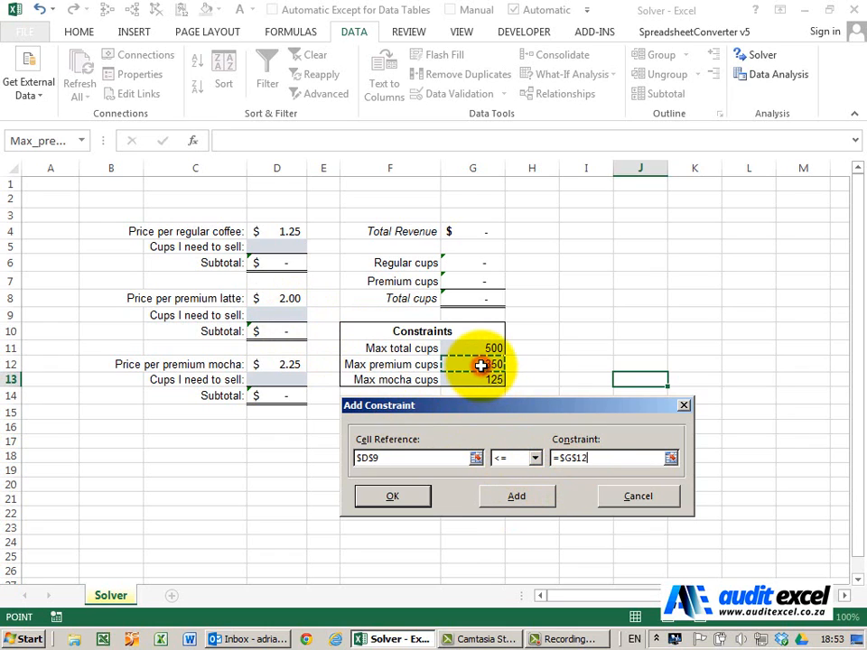
pyautogui.click(505, 502)
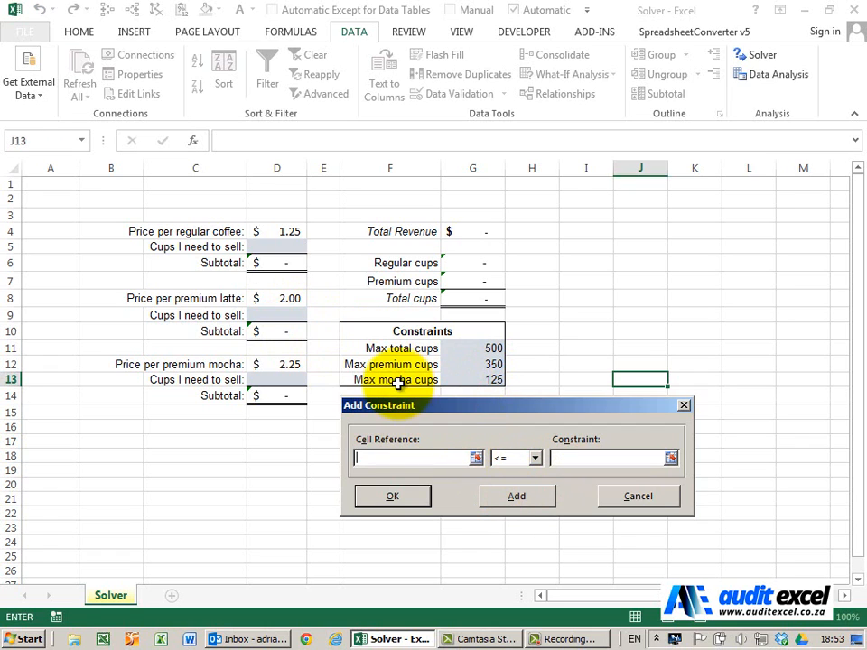
# Add a constraint that the premium mocha cups in D13 must be <= the max mocha cups in G13, finishing the constraint entry
pyautogui.click(283, 379)
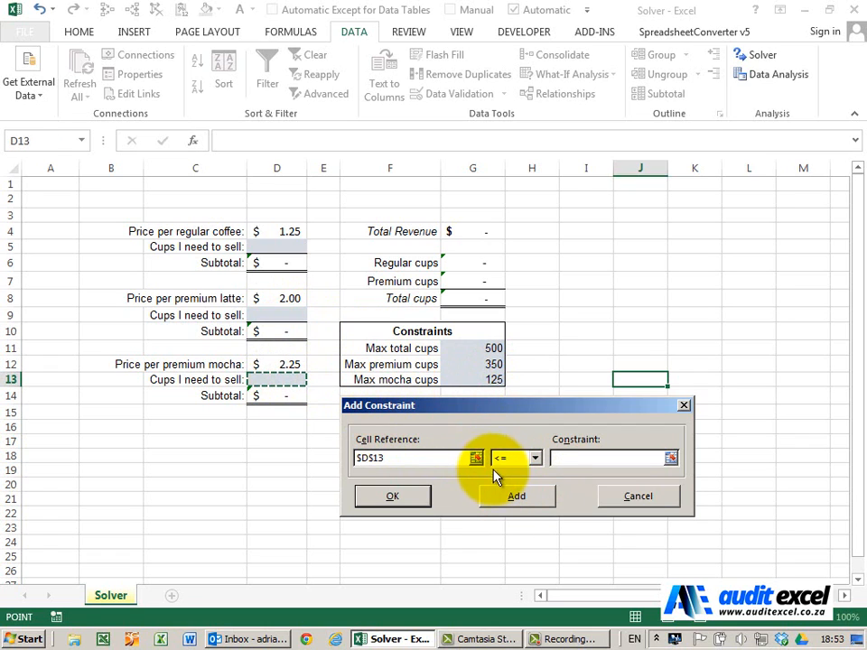
pyautogui.click(556, 460)
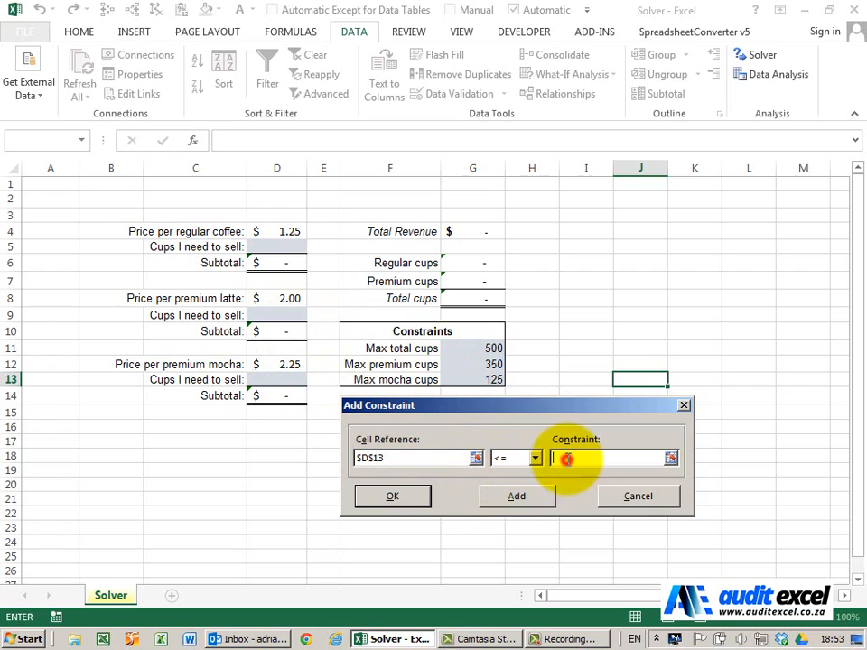
pyautogui.click(488, 379)
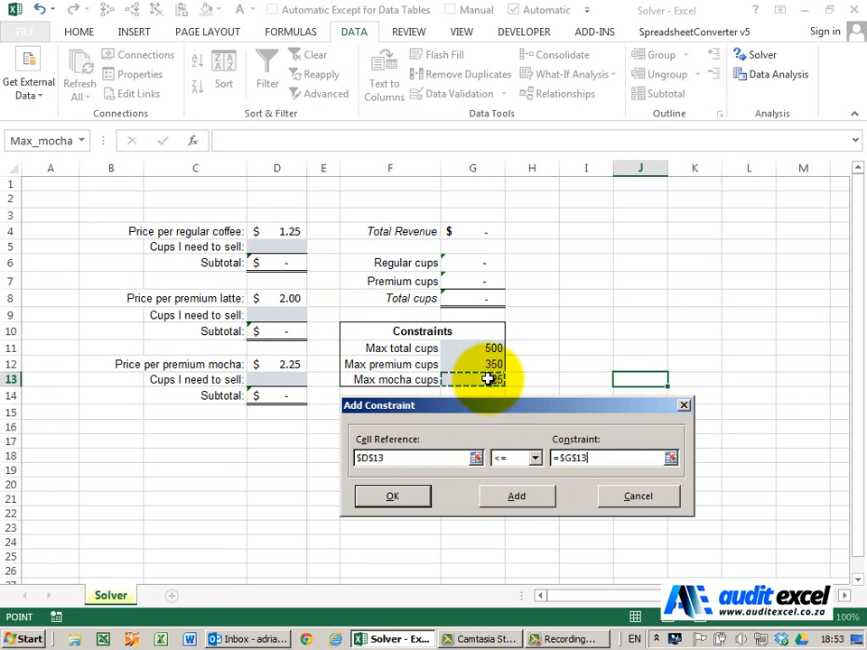
pyautogui.click(394, 497)
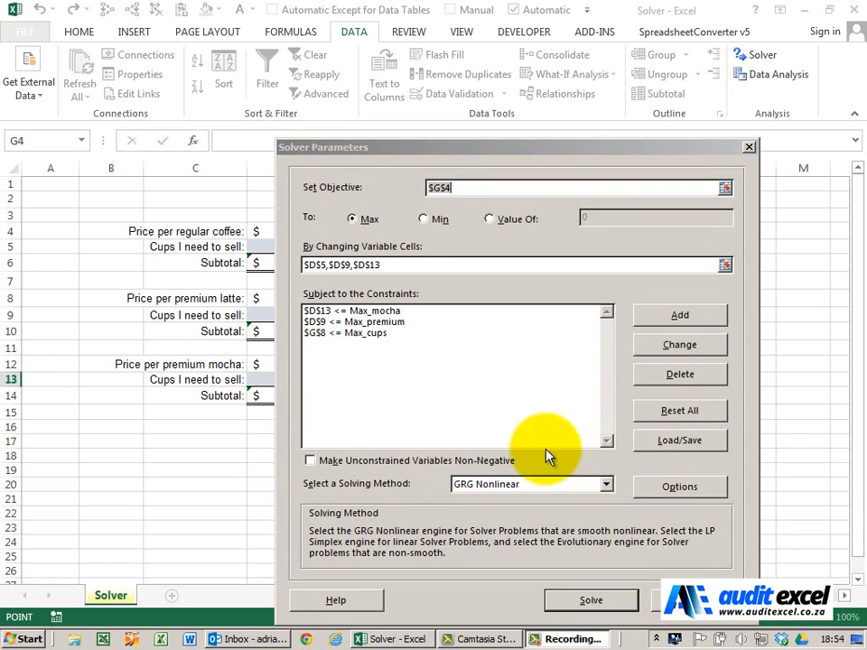
# Review the available solving methods, keep GRG Nonlinear and solve the model
pyautogui.click(607, 488)
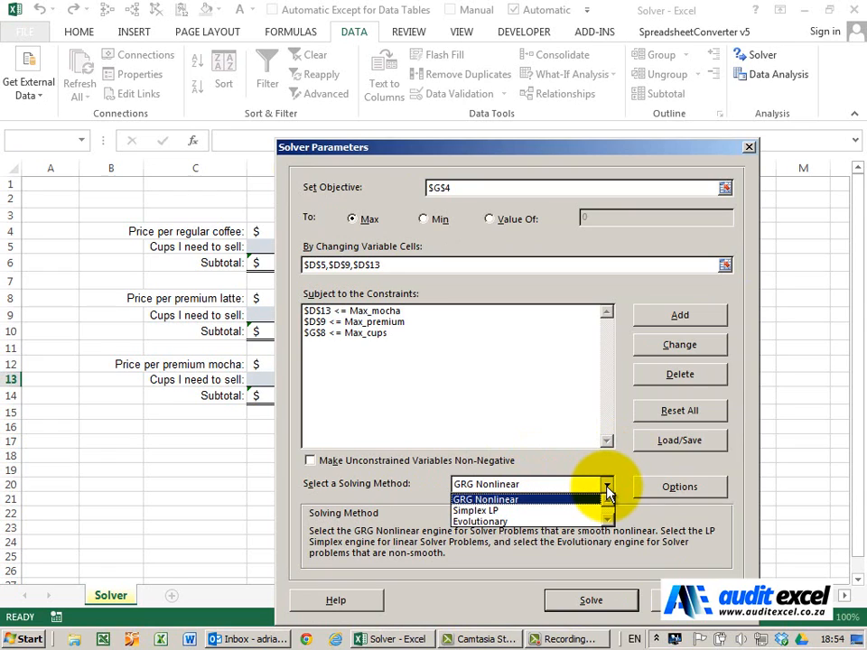
pyautogui.click(607, 489)
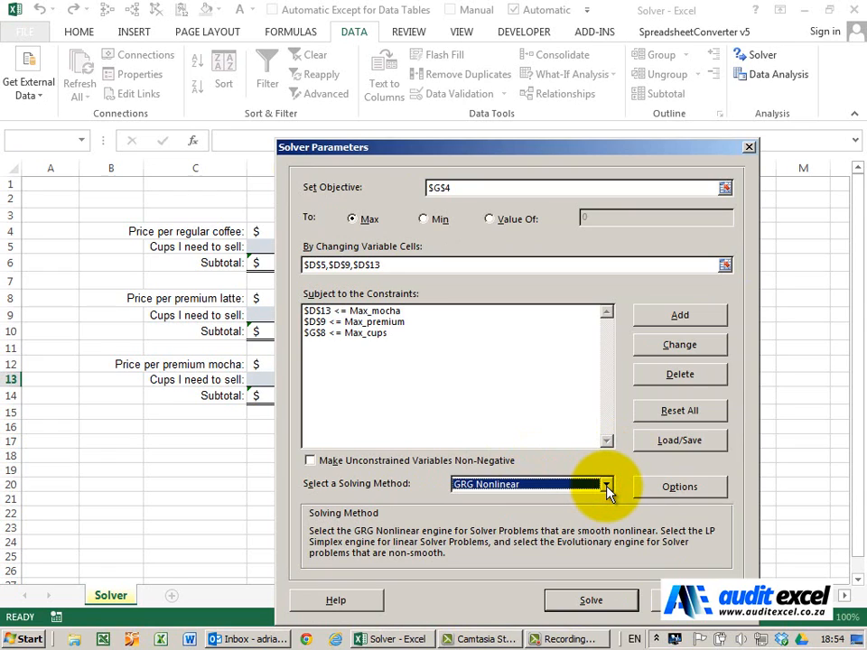
pyautogui.click(591, 601)
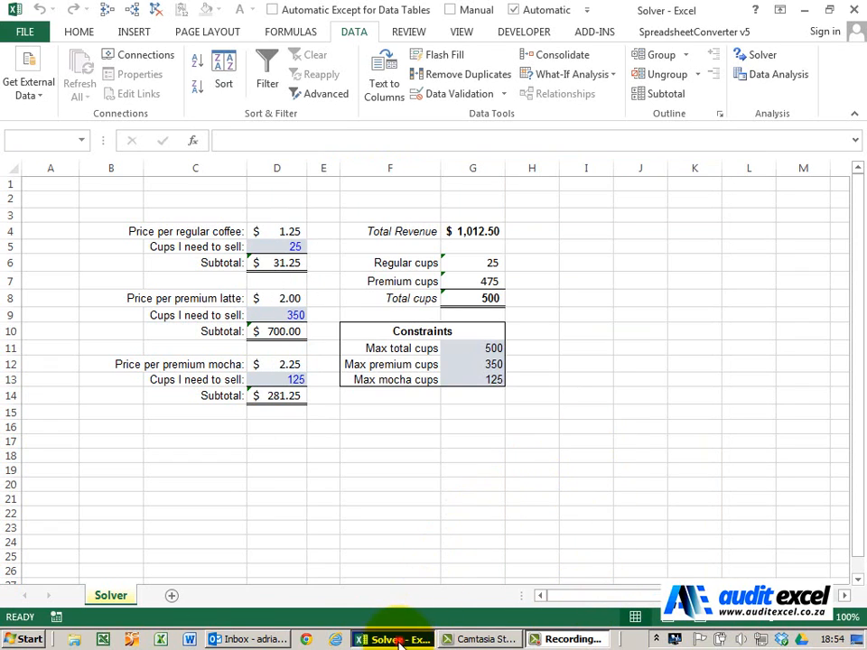
# Examine the solved cup quantities and revenue on the sheet and accept the results with Keep Solver Solution
pyautogui.moveTo(422, 174); pyautogui.dragTo(328, 316)
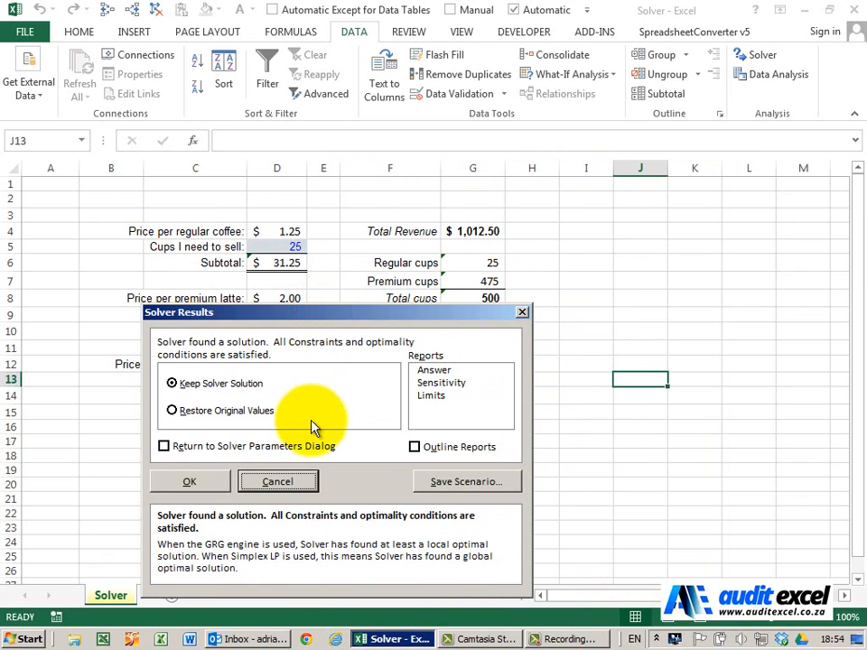
pyautogui.moveTo(263, 315); pyautogui.dragTo(628, 308)
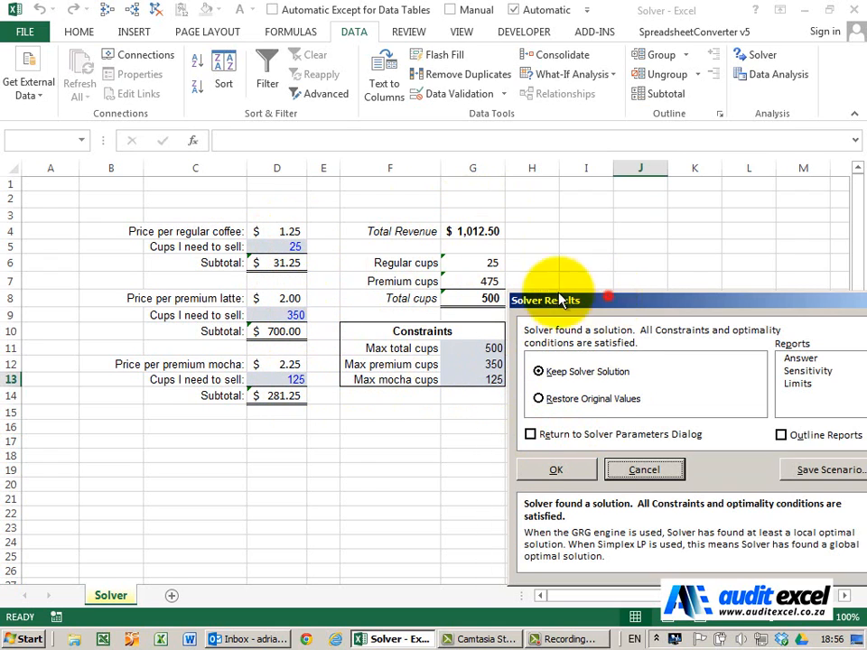
pyautogui.moveTo(601, 301); pyautogui.dragTo(432, 267)
pyautogui.click(403, 435)
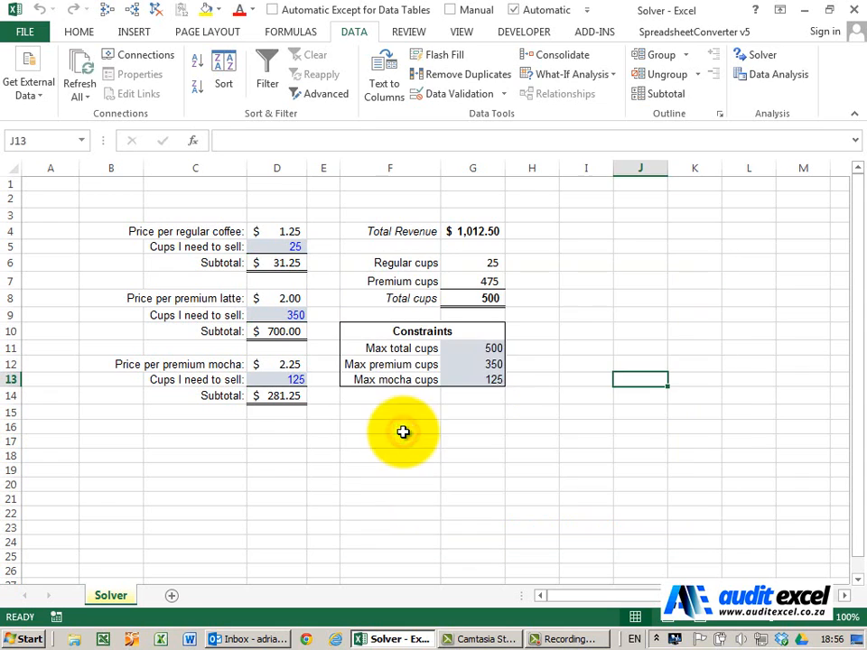
# Reopen Solver and add a constraint that the regular coffee cups in D5 must be >= the premium latte cups in D9
pyautogui.click(757, 57)
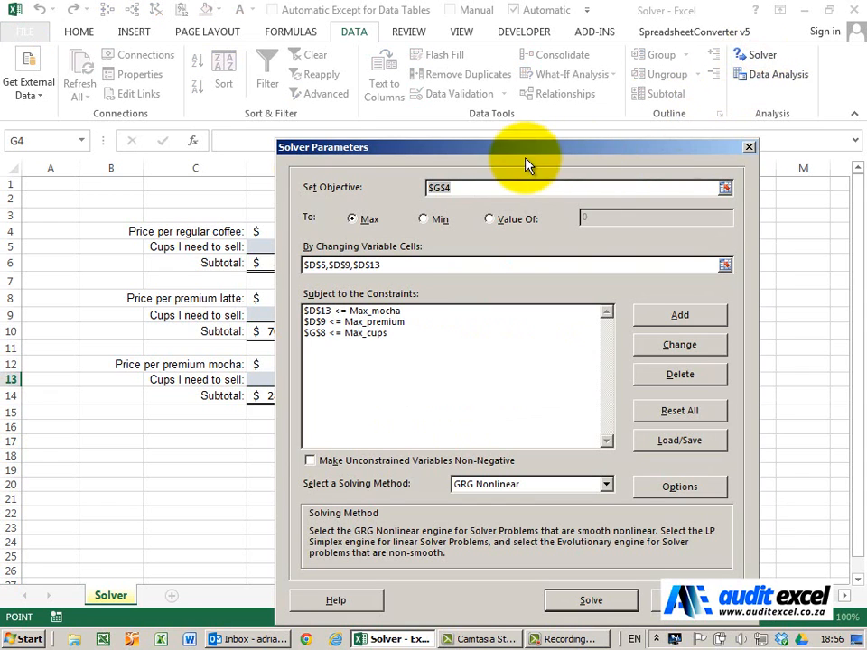
pyautogui.moveTo(493, 150); pyautogui.dragTo(622, 150)
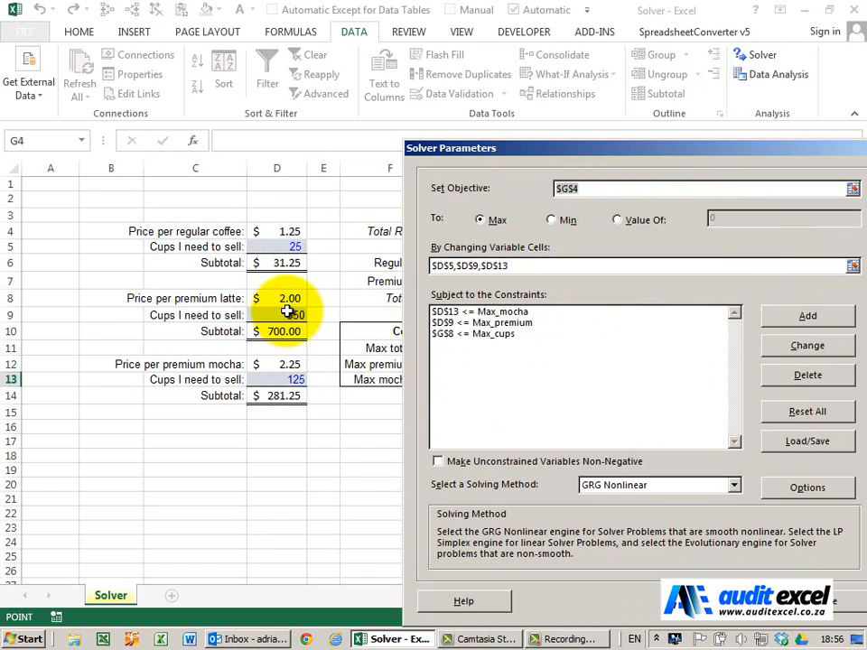
pyautogui.click(792, 321)
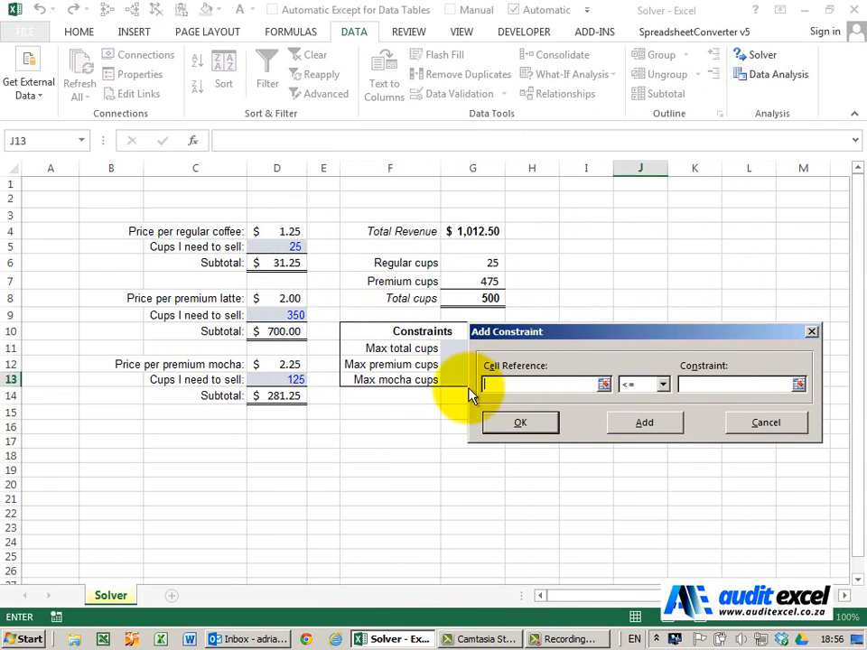
pyautogui.click(275, 248)
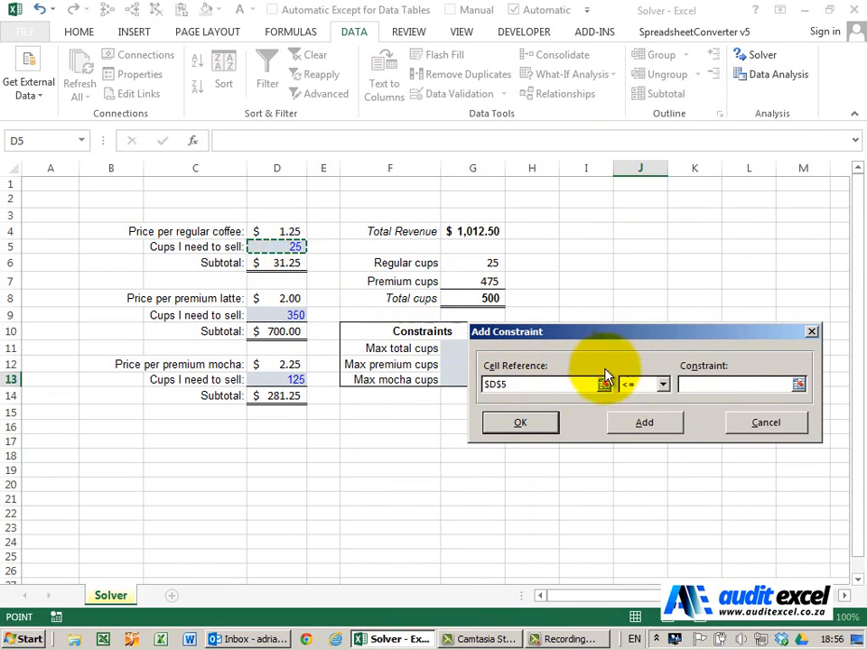
pyautogui.click(661, 385)
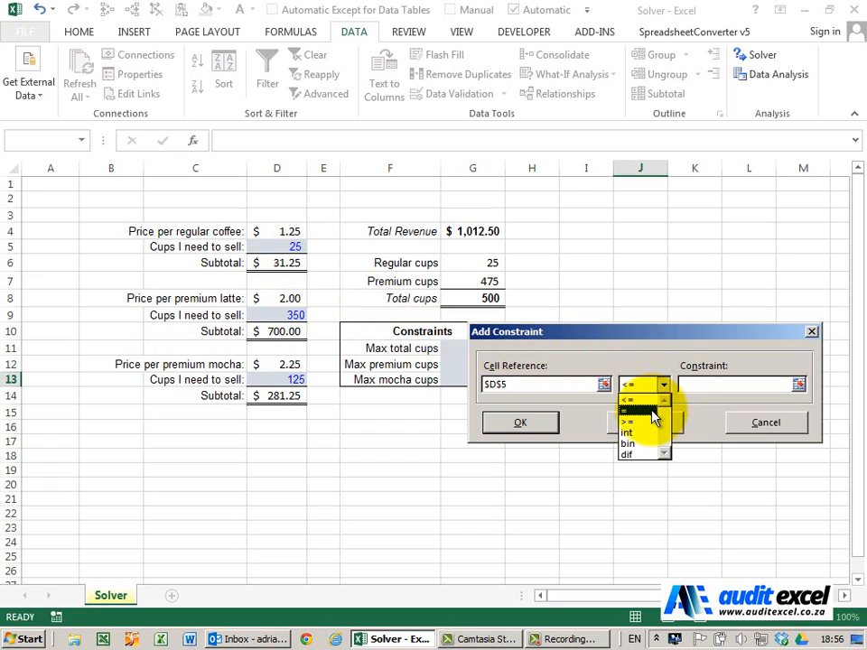
pyautogui.click(652, 412)
pyautogui.click(664, 386)
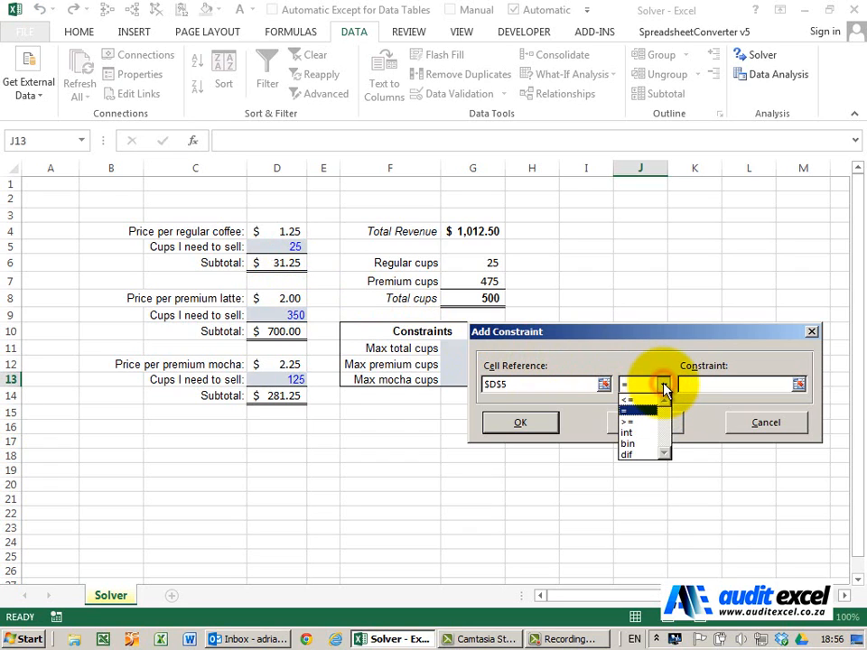
pyautogui.click(648, 422)
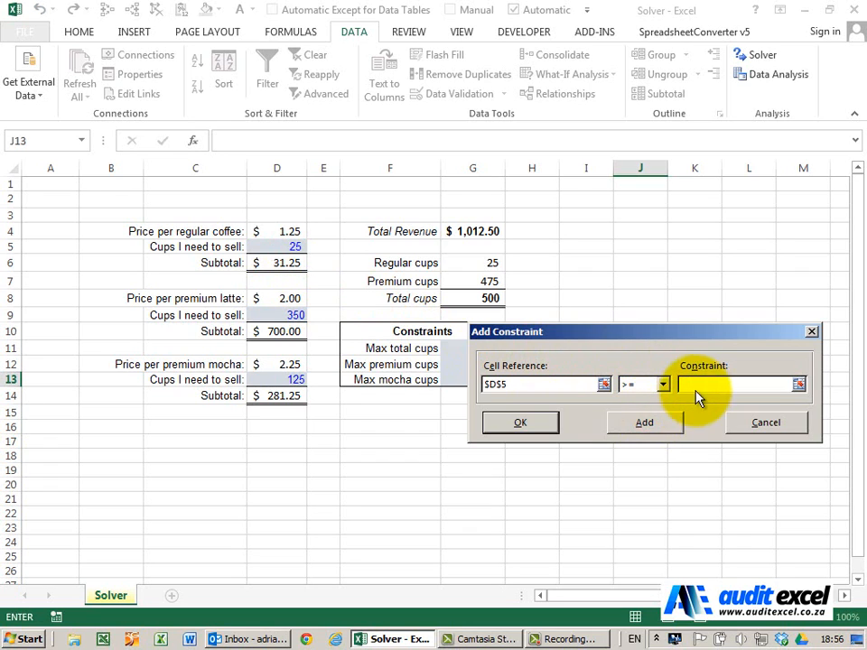
pyautogui.click(701, 384)
pyautogui.click(294, 315)
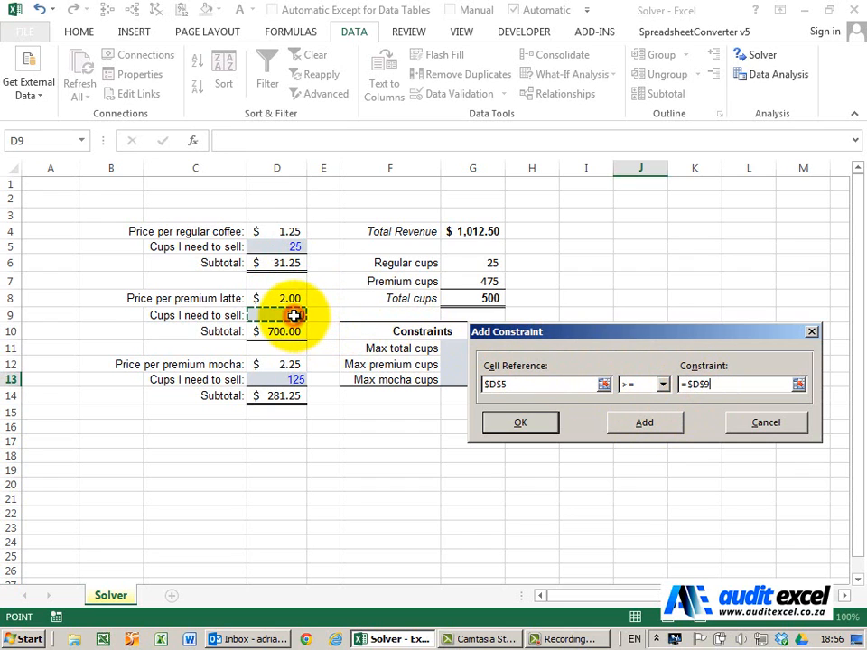
pyautogui.click(529, 431)
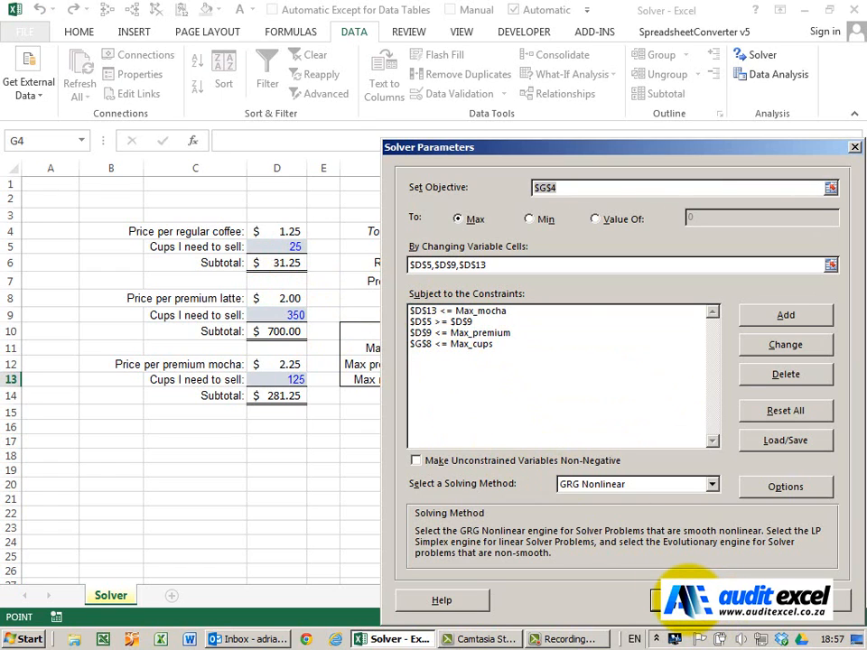
# Solve the model with the added constraint and uncover the recalculated cup quantities and revenue behind the results dialog
pyautogui.click(687, 599)
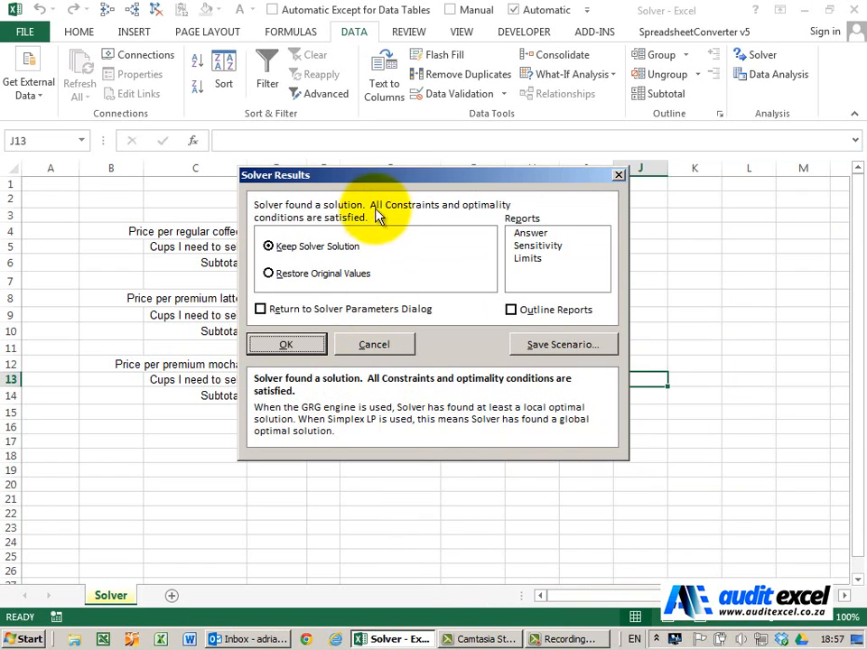
pyautogui.moveTo(387, 176); pyautogui.dragTo(571, 301)
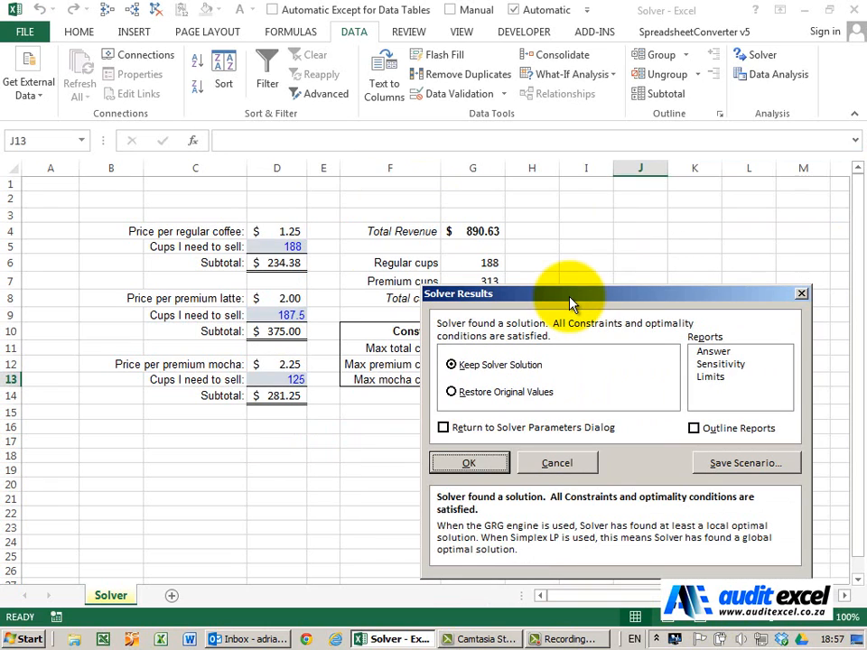